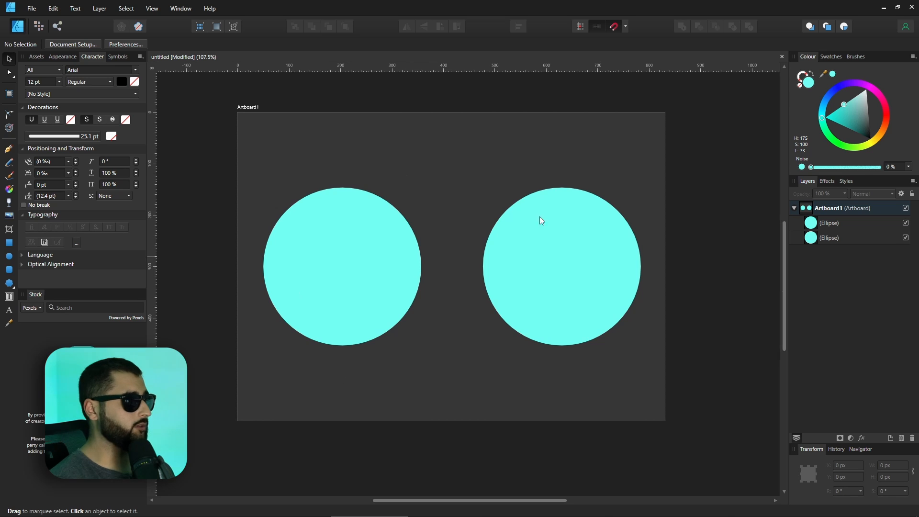
# Add a white outer glow to the left circle with a 17 px radius and 64% intensity
pyautogui.click(347, 267)
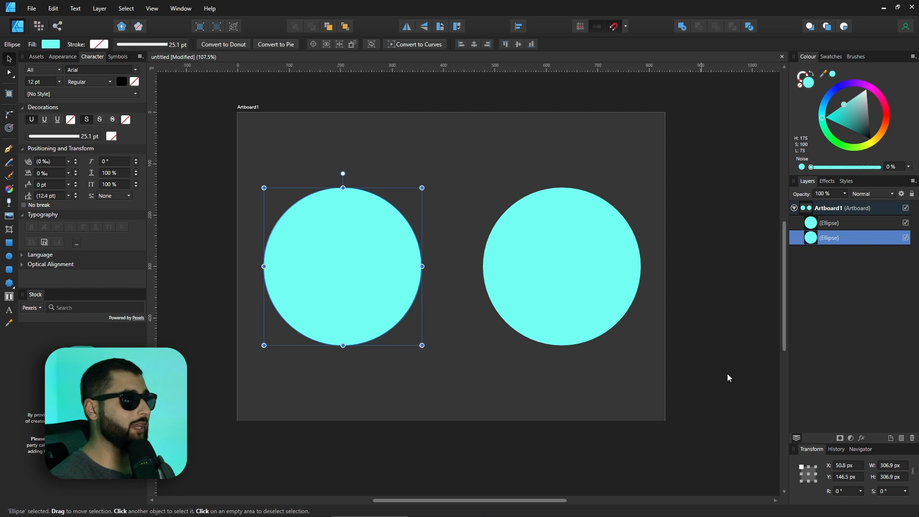
pyautogui.click(862, 439)
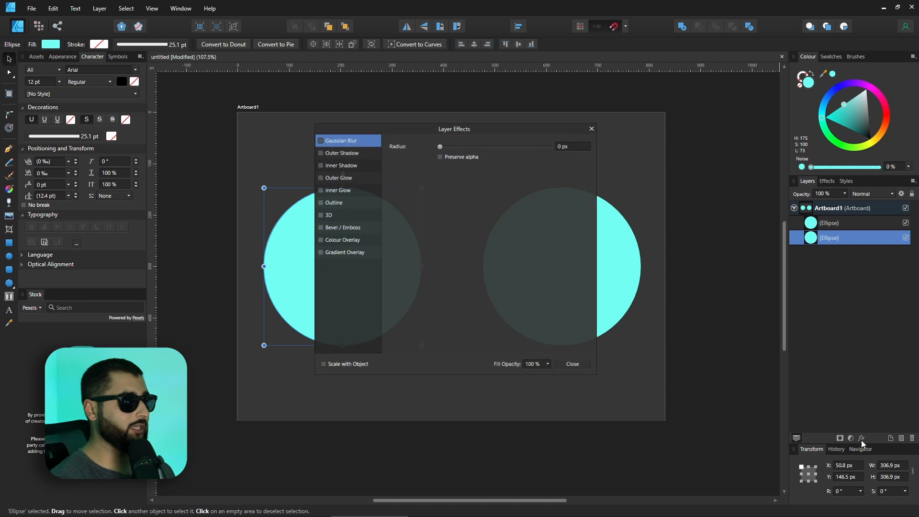
pyautogui.moveTo(601, 134); pyautogui.dragTo(630, 125)
pyautogui.click(548, 174)
pyautogui.click(530, 174)
pyautogui.moveTo(650, 166); pyautogui.dragTo(706, 171)
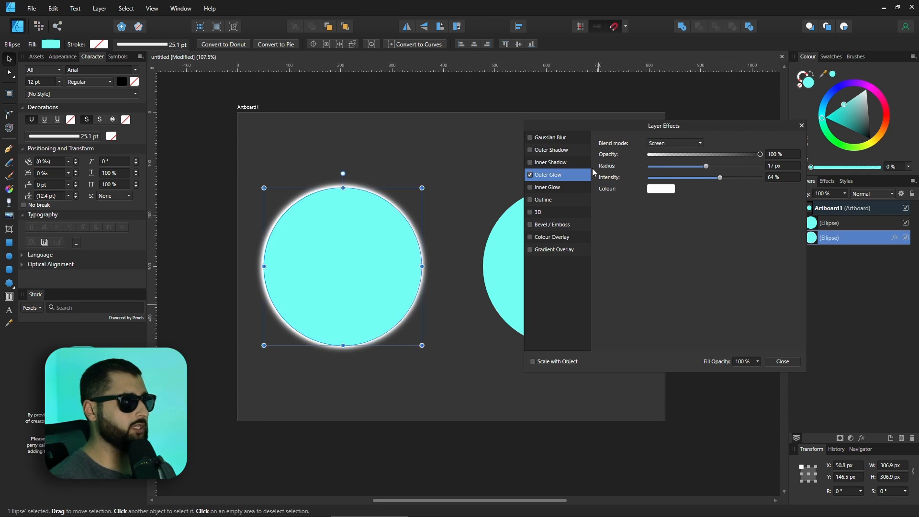
# Add a white inner glow to the left circle with a 32.6 px radius and 26% intensity
pyautogui.click(531, 188)
pyautogui.moveTo(652, 166); pyautogui.dragTo(680, 178)
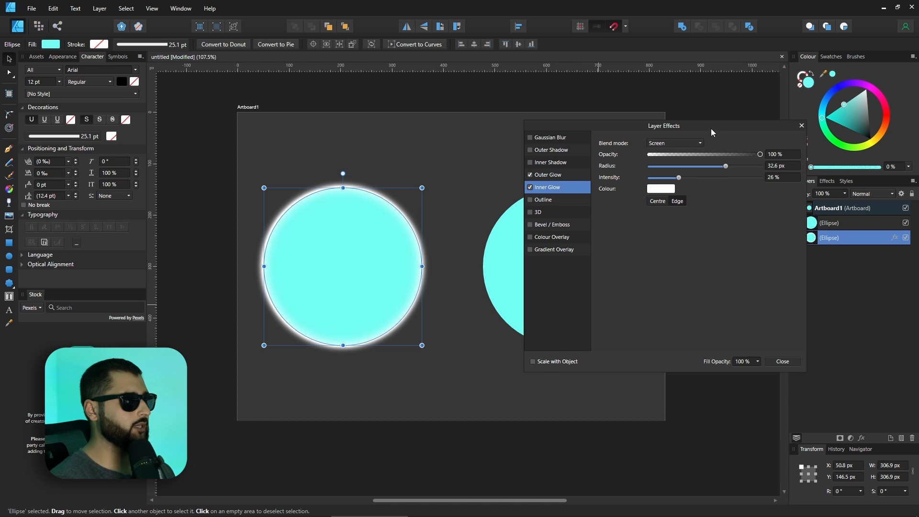
pyautogui.moveTo(711, 128); pyautogui.dragTo(693, 120)
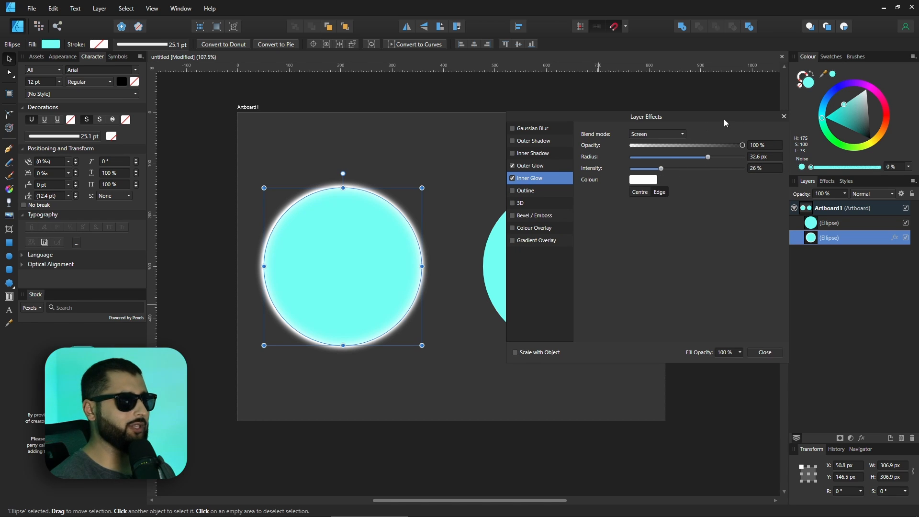
# Add an outer shadow to the right circle with 100% opacity, 17 px radius and 64% intensity
pyautogui.moveTo(763, 118); pyautogui.dragTo(908, 129)
pyautogui.click(535, 250)
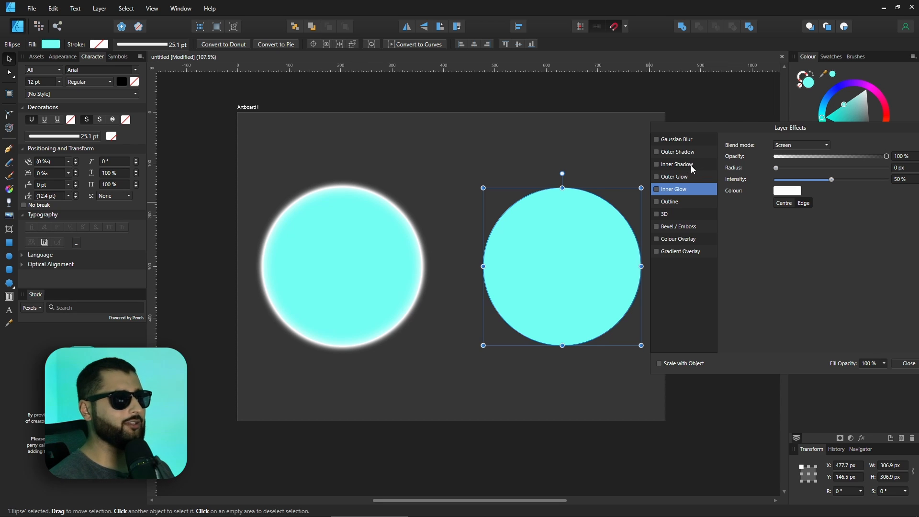
pyautogui.click(657, 151)
pyautogui.moveTo(832, 157); pyautogui.dragTo(838, 156)
pyautogui.moveTo(776, 168); pyautogui.dragTo(844, 168)
pyautogui.moveTo(776, 191); pyautogui.dragTo(834, 190)
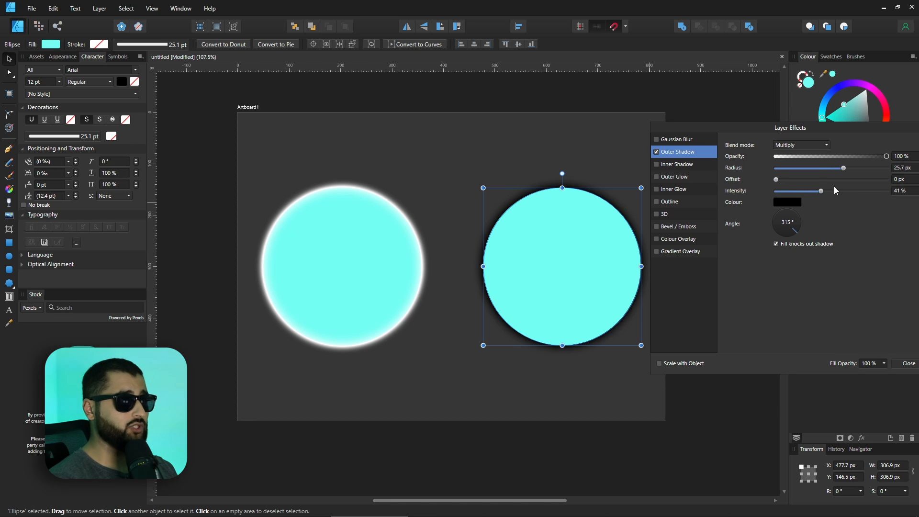
pyautogui.click(902, 167)
pyautogui.write('17')
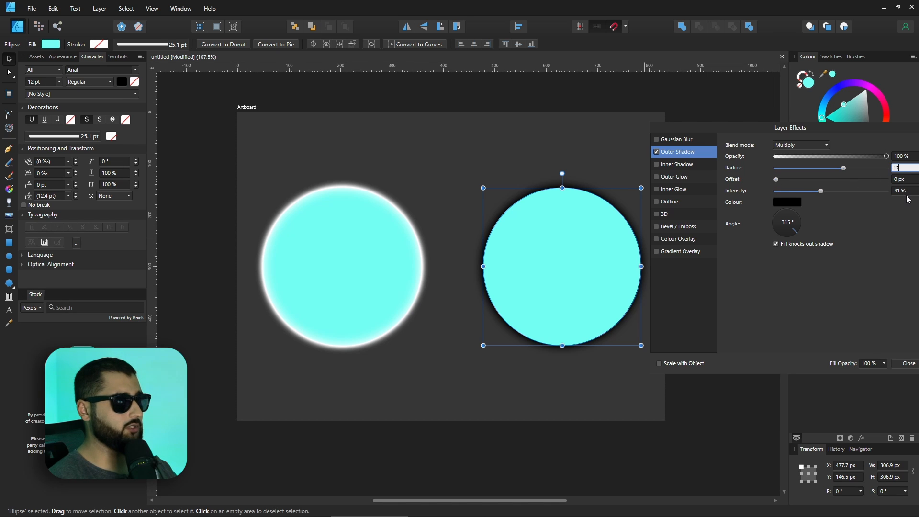
pyautogui.click(904, 191)
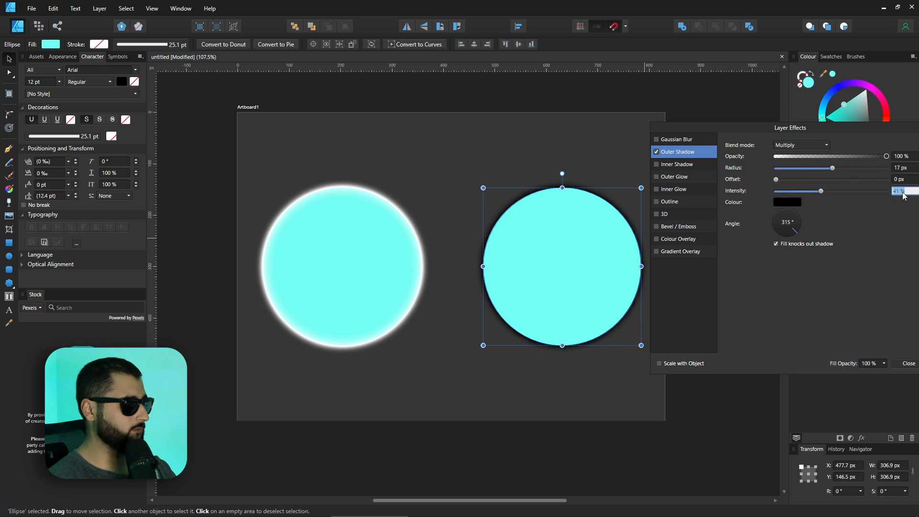
pyautogui.write('64')
pyautogui.press('Return')
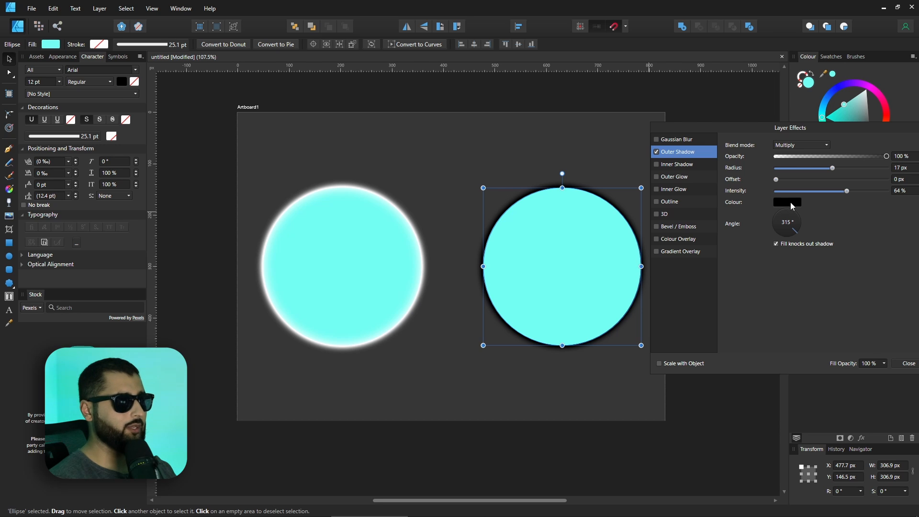
# Change the right circle's outer shadow to white with the Screen blend mode
pyautogui.click(791, 202)
pyautogui.click(773, 290)
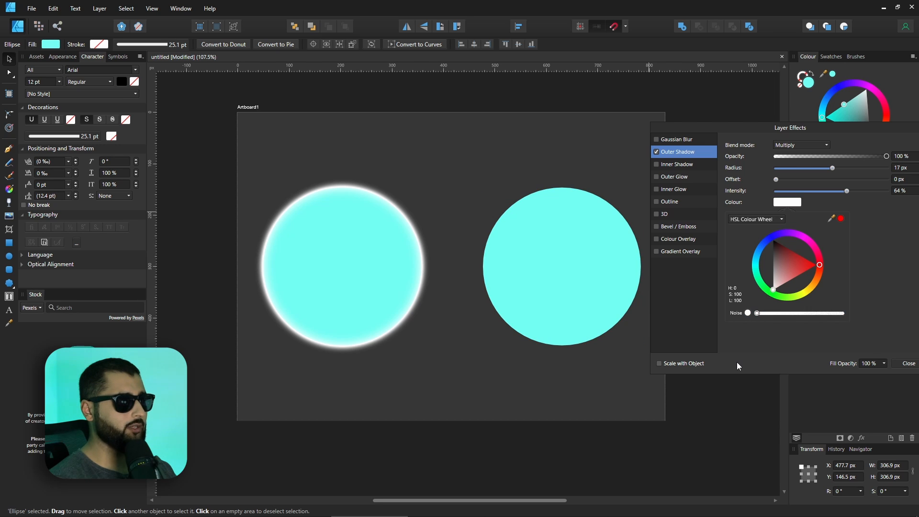
pyautogui.click(792, 145)
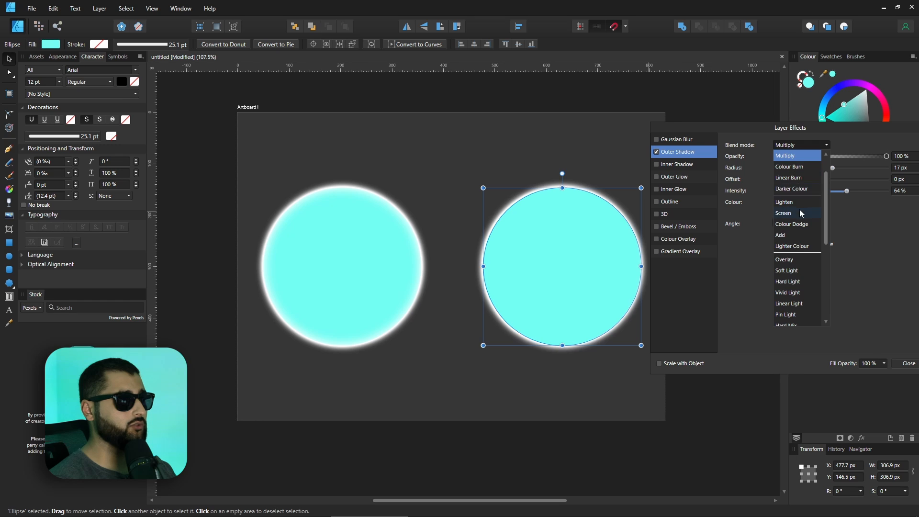
pyautogui.click(799, 214)
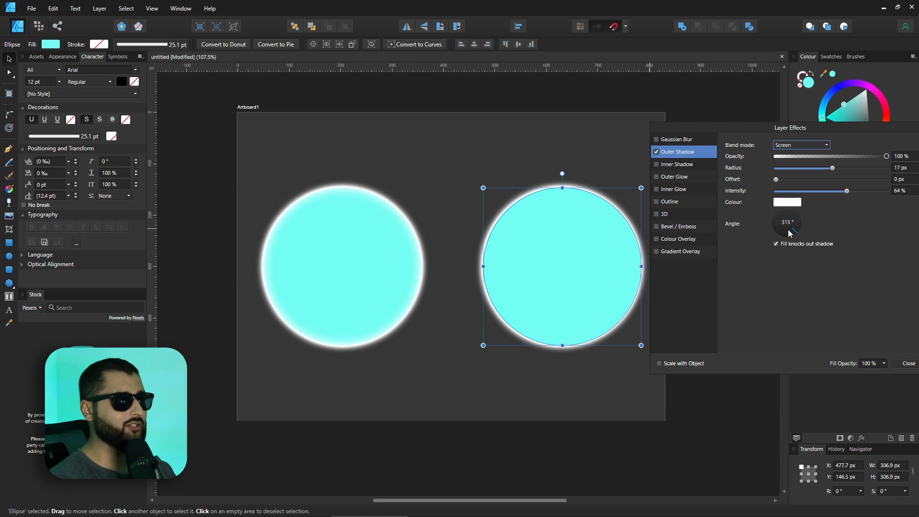
# Try other angles and offsets for the right circle's outer shadow, returning them to 315° and 0 px
pyautogui.moveTo(795, 231); pyautogui.dragTo(780, 236)
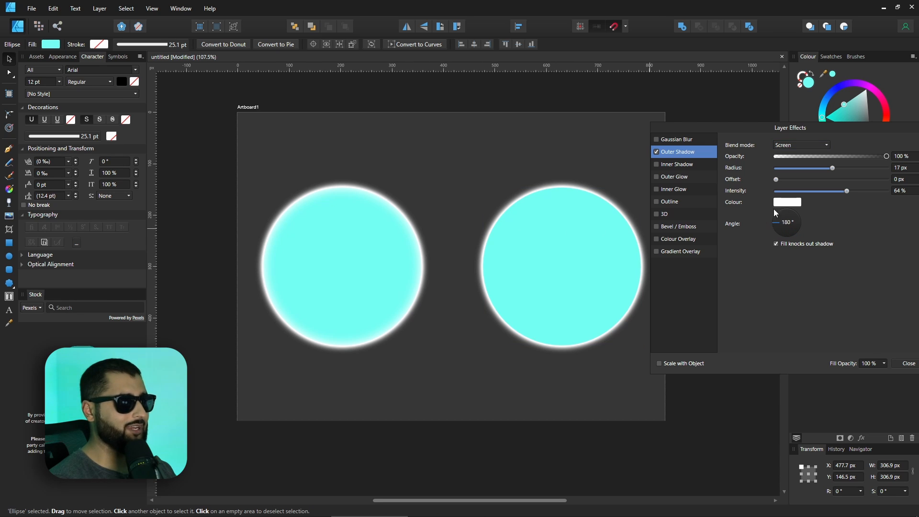
pyautogui.moveTo(793, 238)
pyautogui.mouseDown()
pyautogui.moveTo(772, 230)
pyautogui.moveTo(796, 231)
pyautogui.mouseUp()
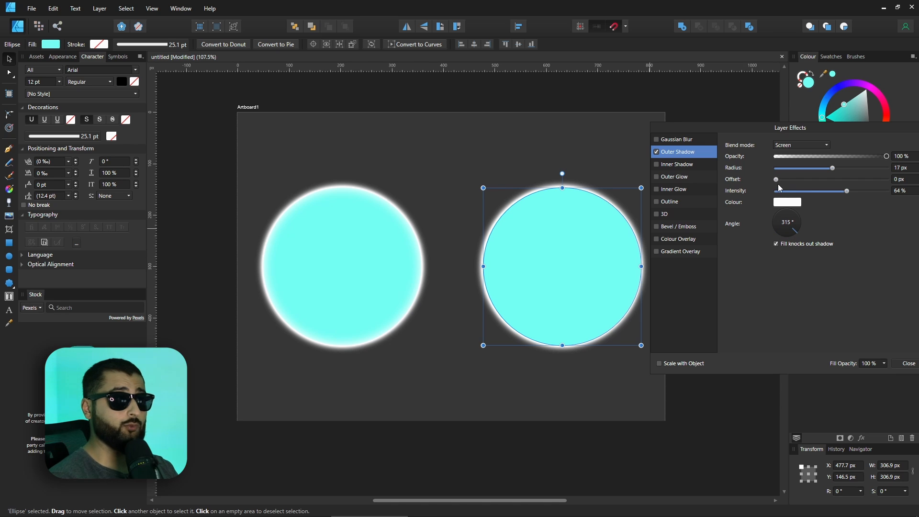
pyautogui.moveTo(776, 179); pyautogui.dragTo(754, 180)
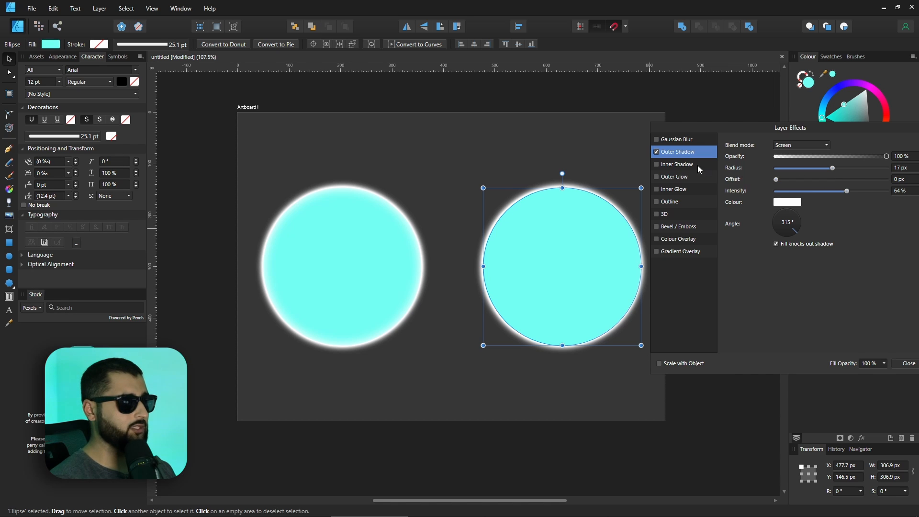
# Add an inner shadow to the right circle with 100% opacity, 32 px radius and 26% intensity
pyautogui.click(656, 165)
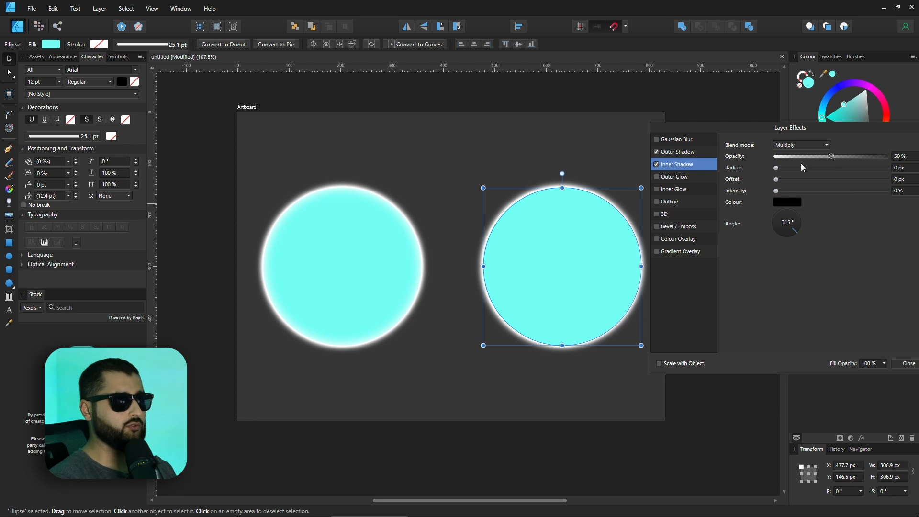
pyautogui.moveTo(831, 156); pyautogui.dragTo(886, 156)
pyautogui.moveTo(777, 167); pyautogui.dragTo(852, 168)
pyautogui.click(820, 194)
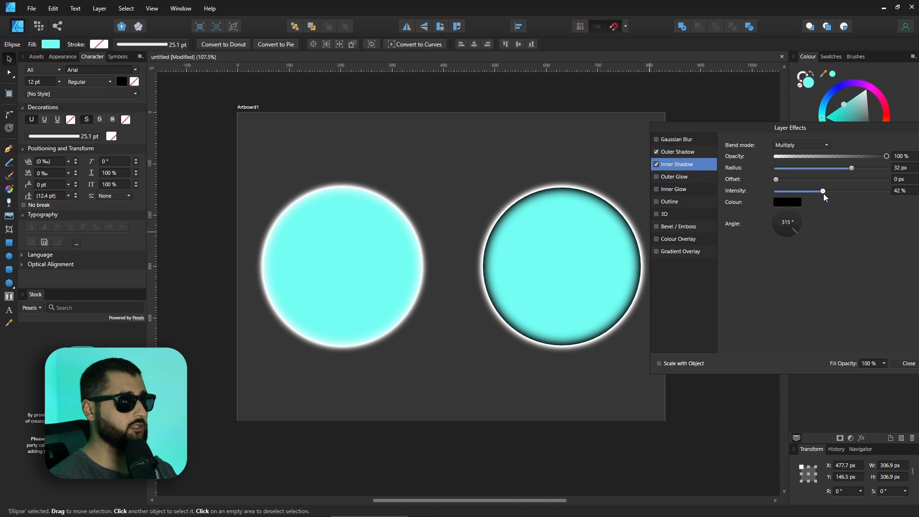
# Set the right circle's inner shadow to the Screen blend mode and white, and deselect the circle
pyautogui.click(798, 144)
pyautogui.click(802, 212)
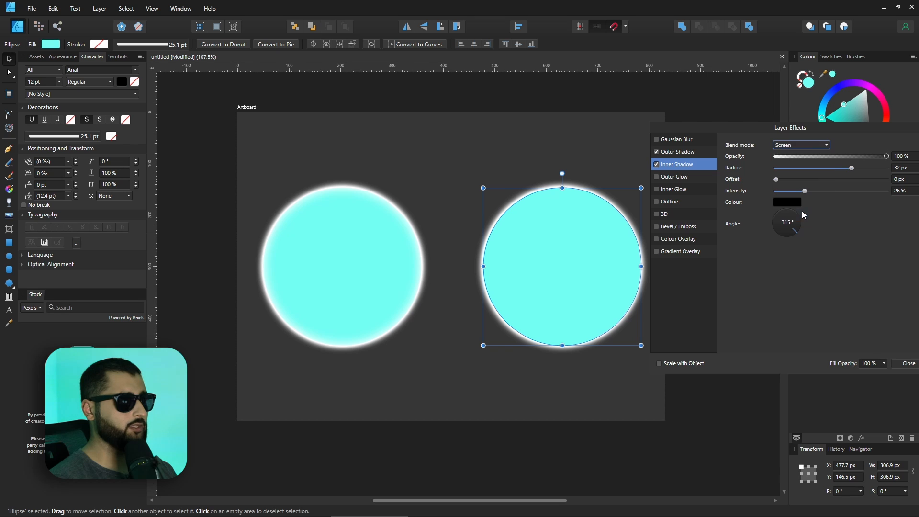
pyautogui.click(788, 202)
pyautogui.click(781, 247)
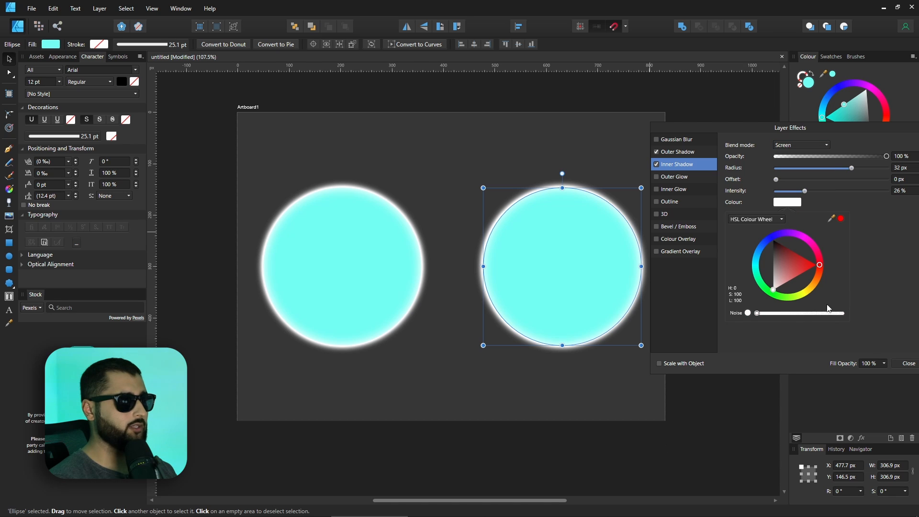
pyautogui.click(585, 135)
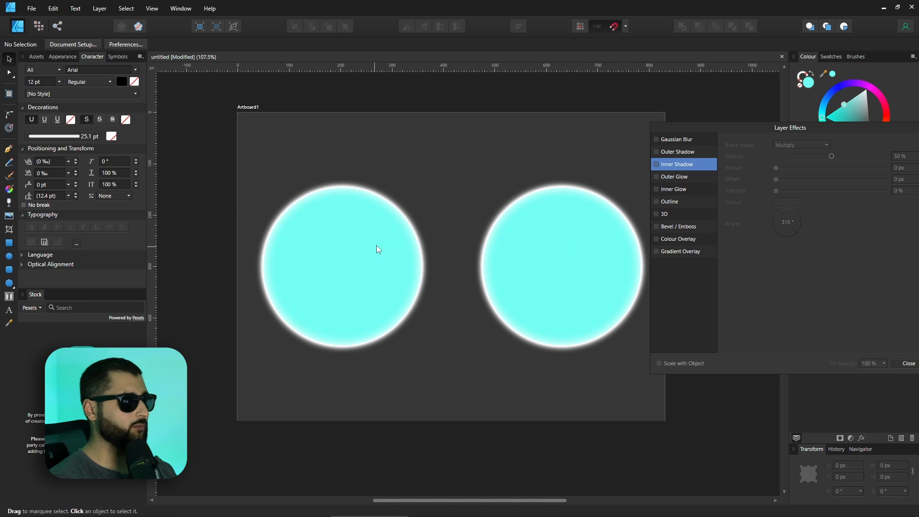
# Turn off the right circle's outer shadow and set its inner shadow intensity to 77%
pyautogui.click(568, 247)
pyautogui.click(685, 164)
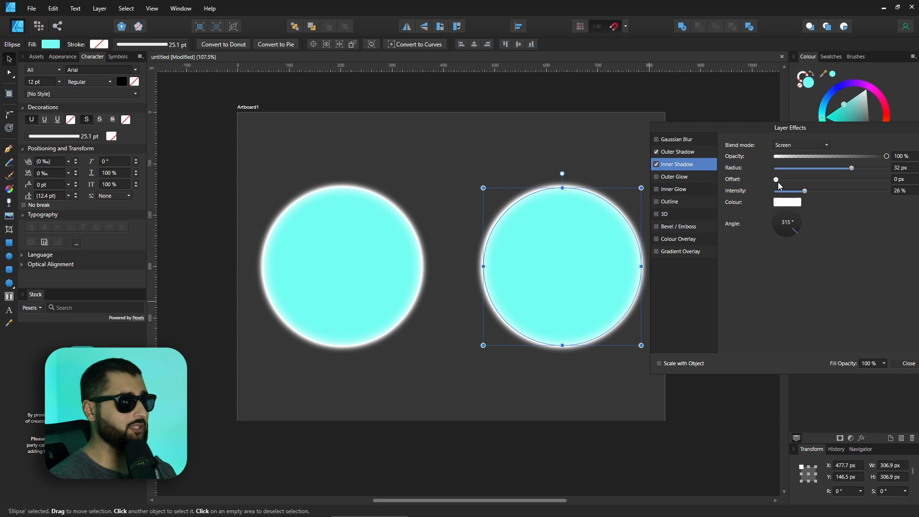
pyautogui.click(657, 152)
pyautogui.moveTo(805, 191); pyautogui.dragTo(861, 192)
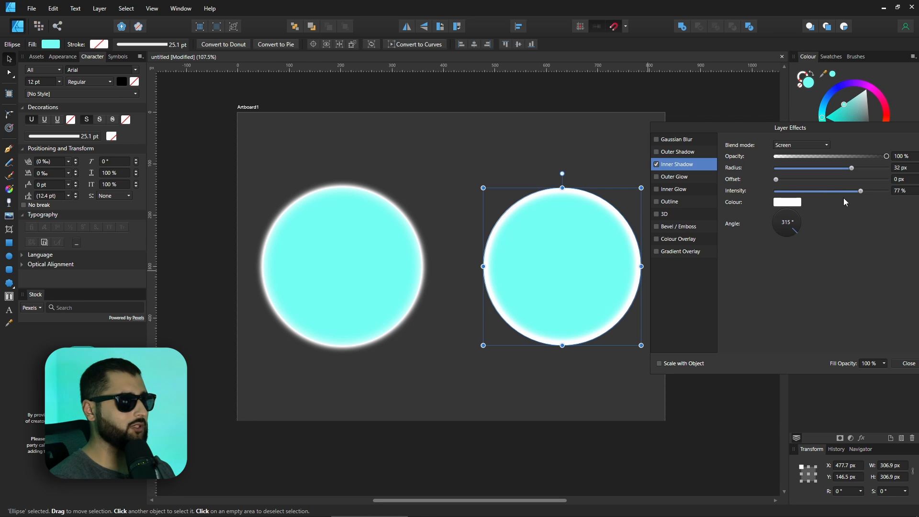
# Adjust the right circle's inner shadow to 21.5 px offset, 3.6 px radius, 60% intensity, 55% opacity and a 135° angle
pyautogui.moveTo(777, 182); pyautogui.dragTo(809, 174)
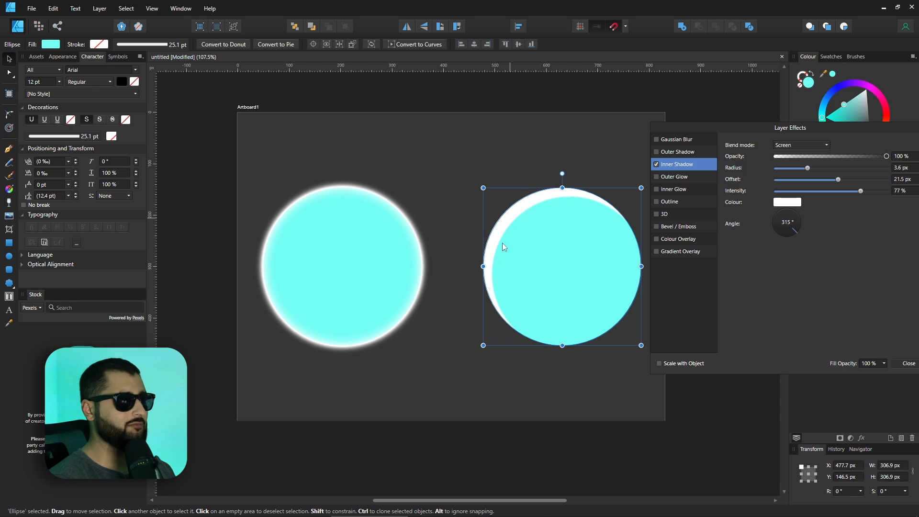
pyautogui.moveTo(861, 190); pyautogui.dragTo(841, 191)
pyautogui.moveTo(825, 156); pyautogui.dragTo(830, 158)
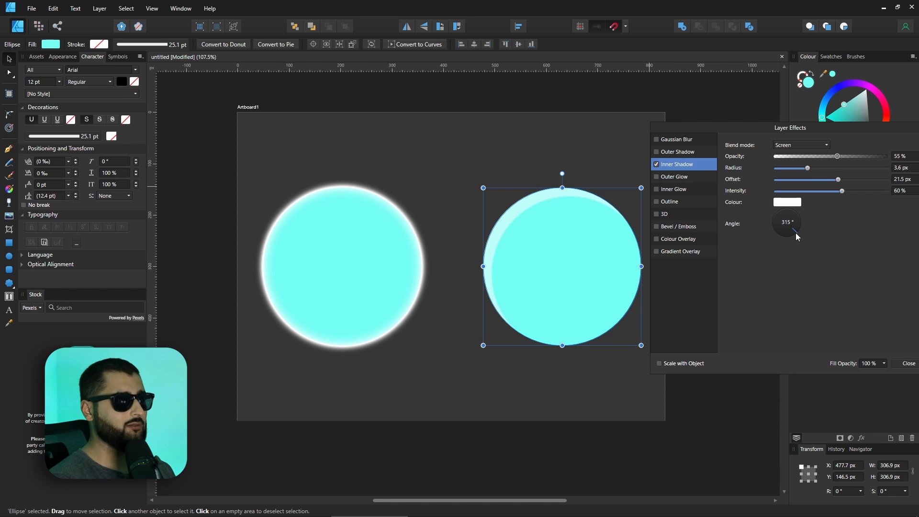
pyautogui.moveTo(796, 232); pyautogui.dragTo(776, 232)
# Change the right circle's fill colour to light grey
pyautogui.click(869, 103)
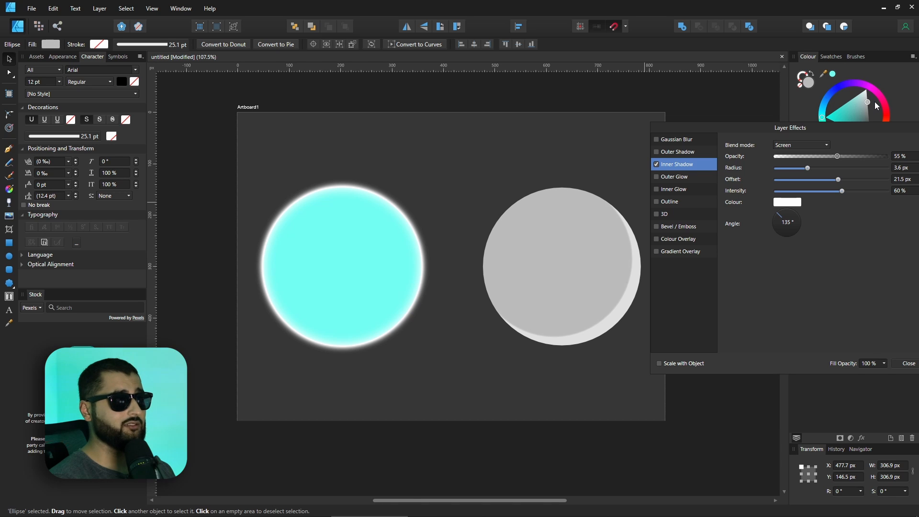
pyautogui.moveTo(618, 206); pyautogui.dragTo(545, 189)
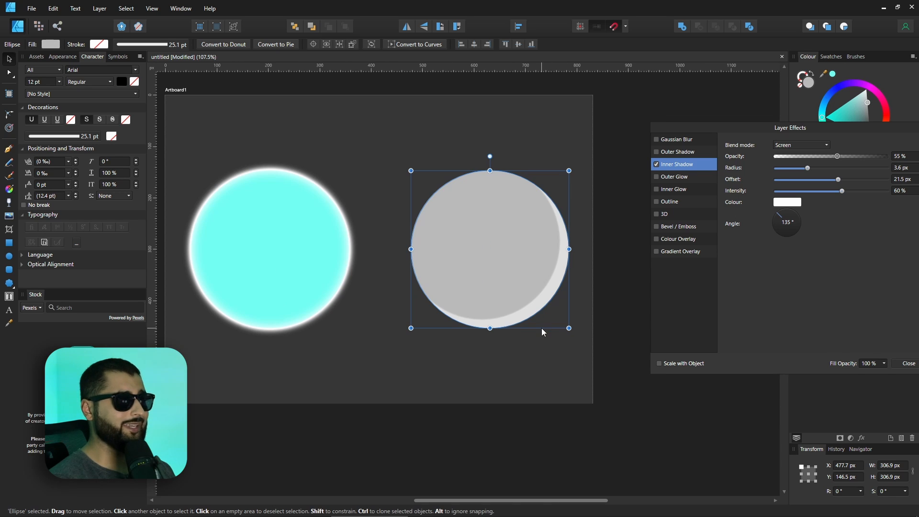
# Compare the available settings of the outer glow, inner glow and outer shadow effects for the grey circle
pyautogui.moveTo(747, 127); pyautogui.dragTo(683, 120)
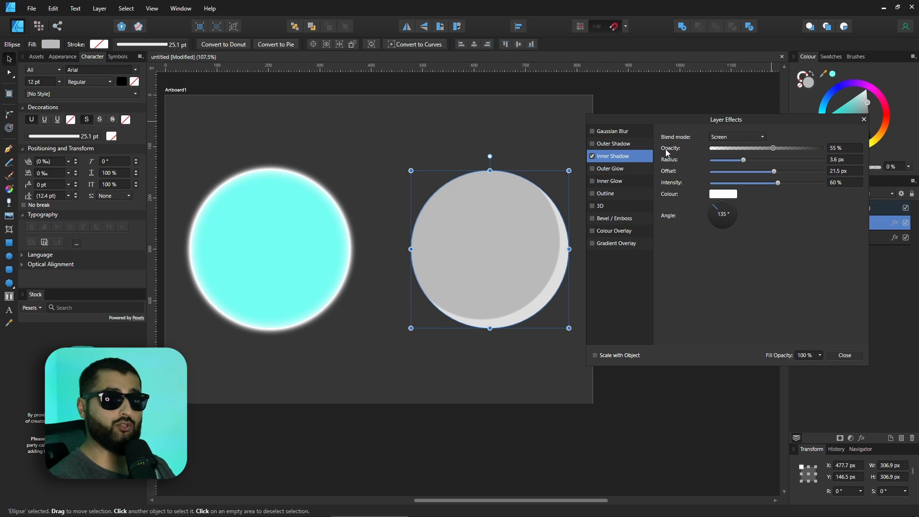
pyautogui.click(625, 168)
pyautogui.click(622, 182)
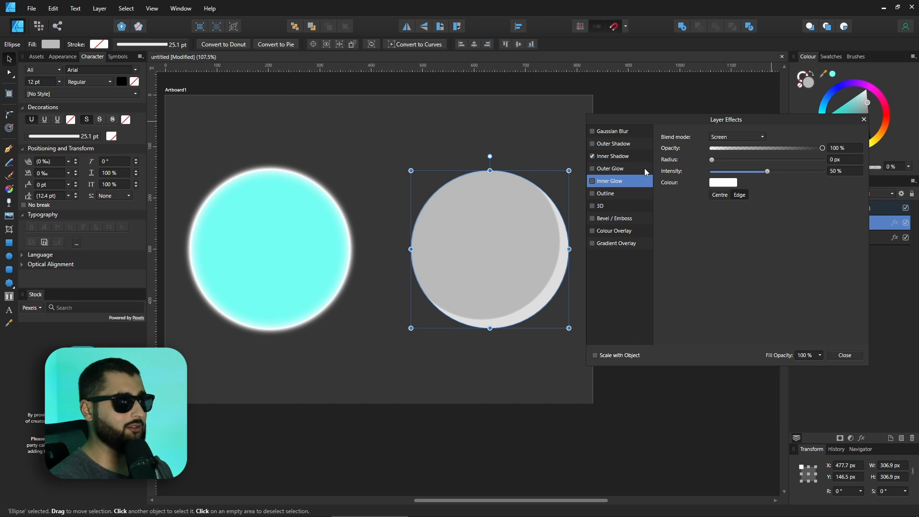
pyautogui.click(631, 144)
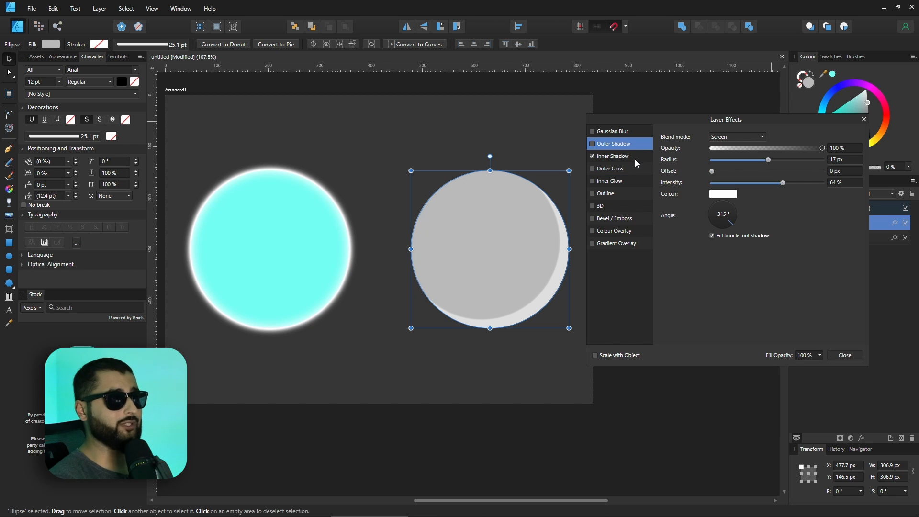